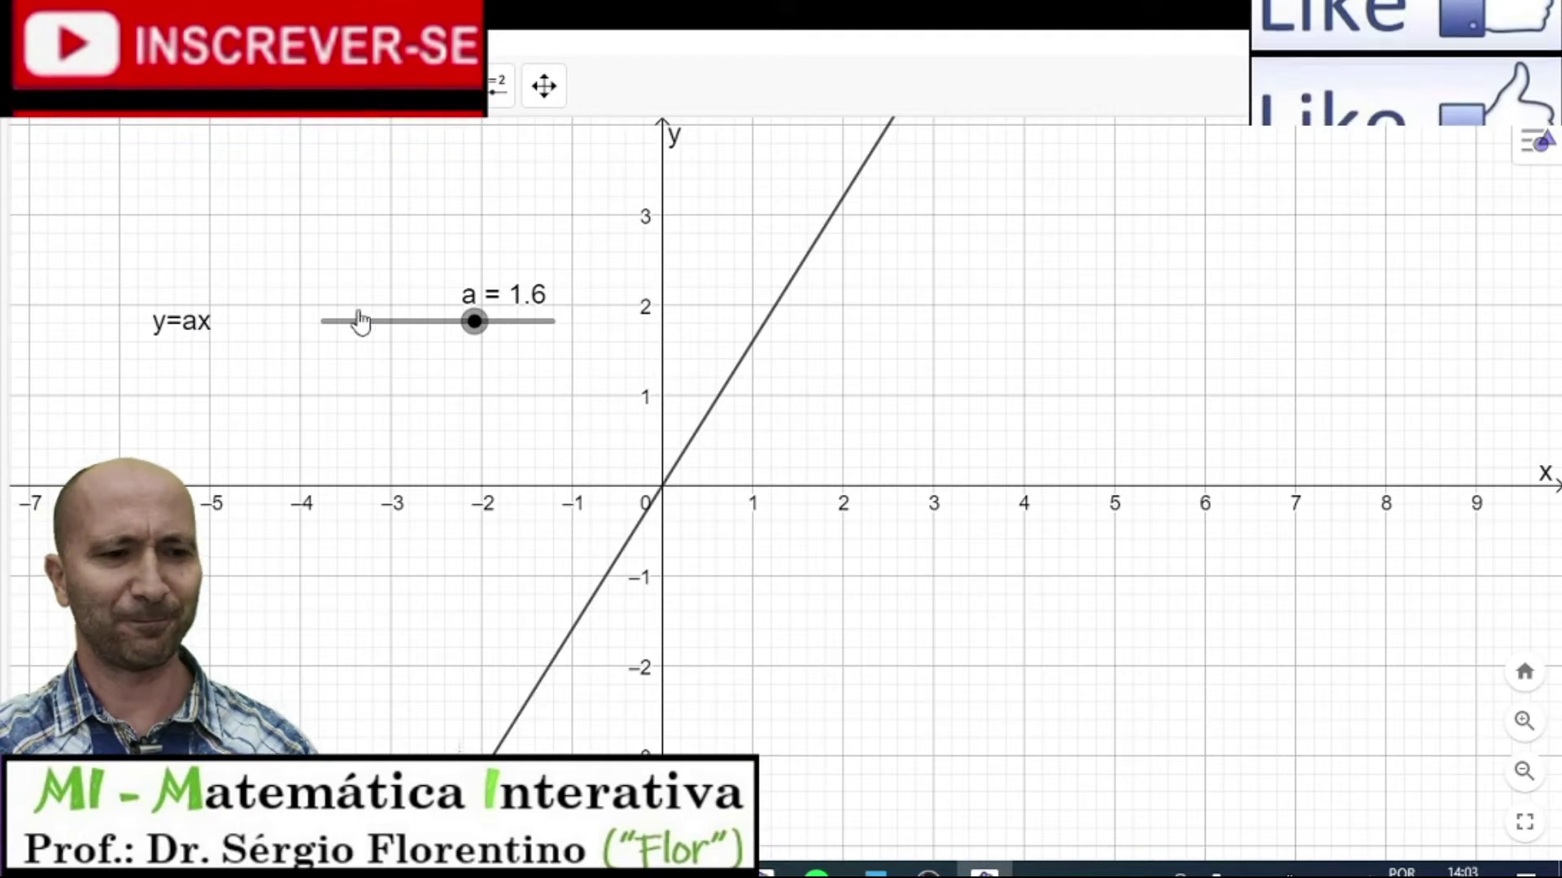
mouse_move(476, 335)
mouse_down()
mouse_move(495, 336)
mouse_move(418, 331)
mouse_move(479, 336)
mouse_up()
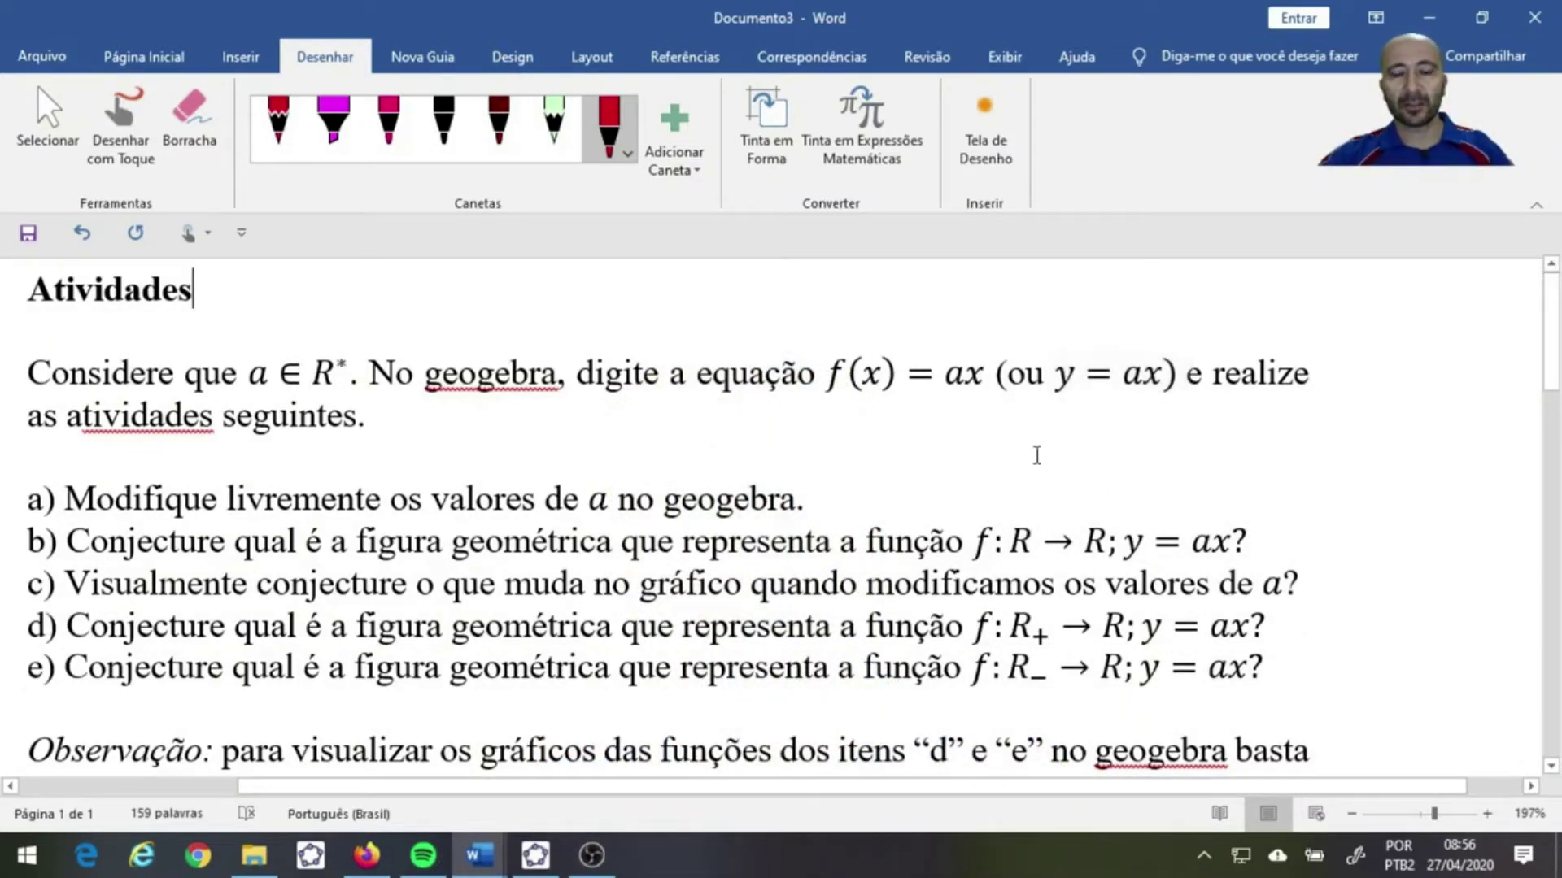
Switch to GeoGebra, enter the equation y = ax, and show the slider for a in the graphics view
click(545, 862)
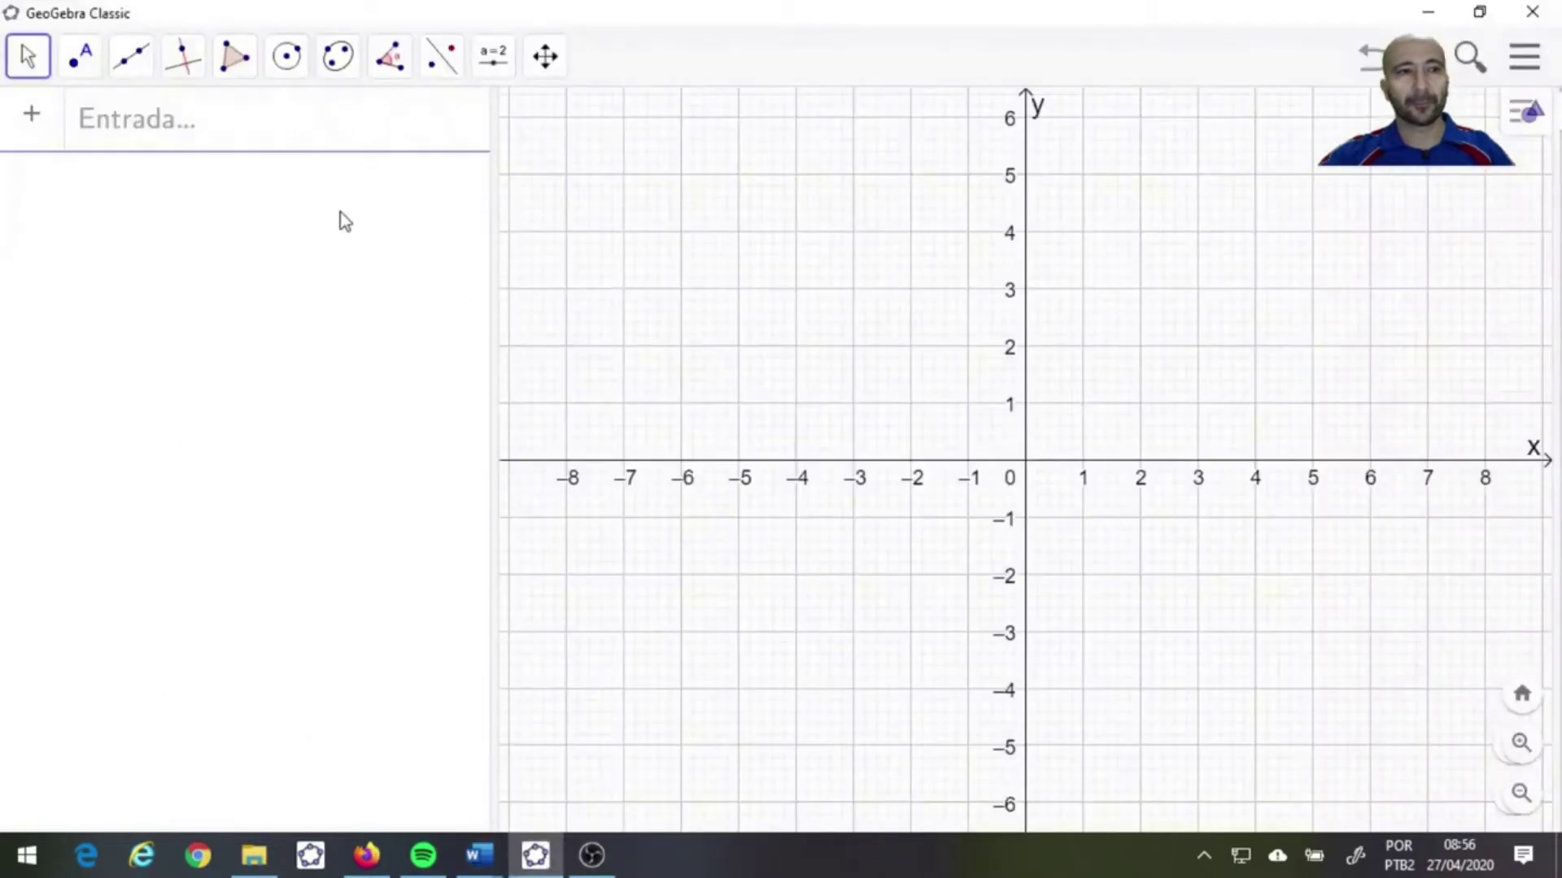
click(252, 119)
text(y=)
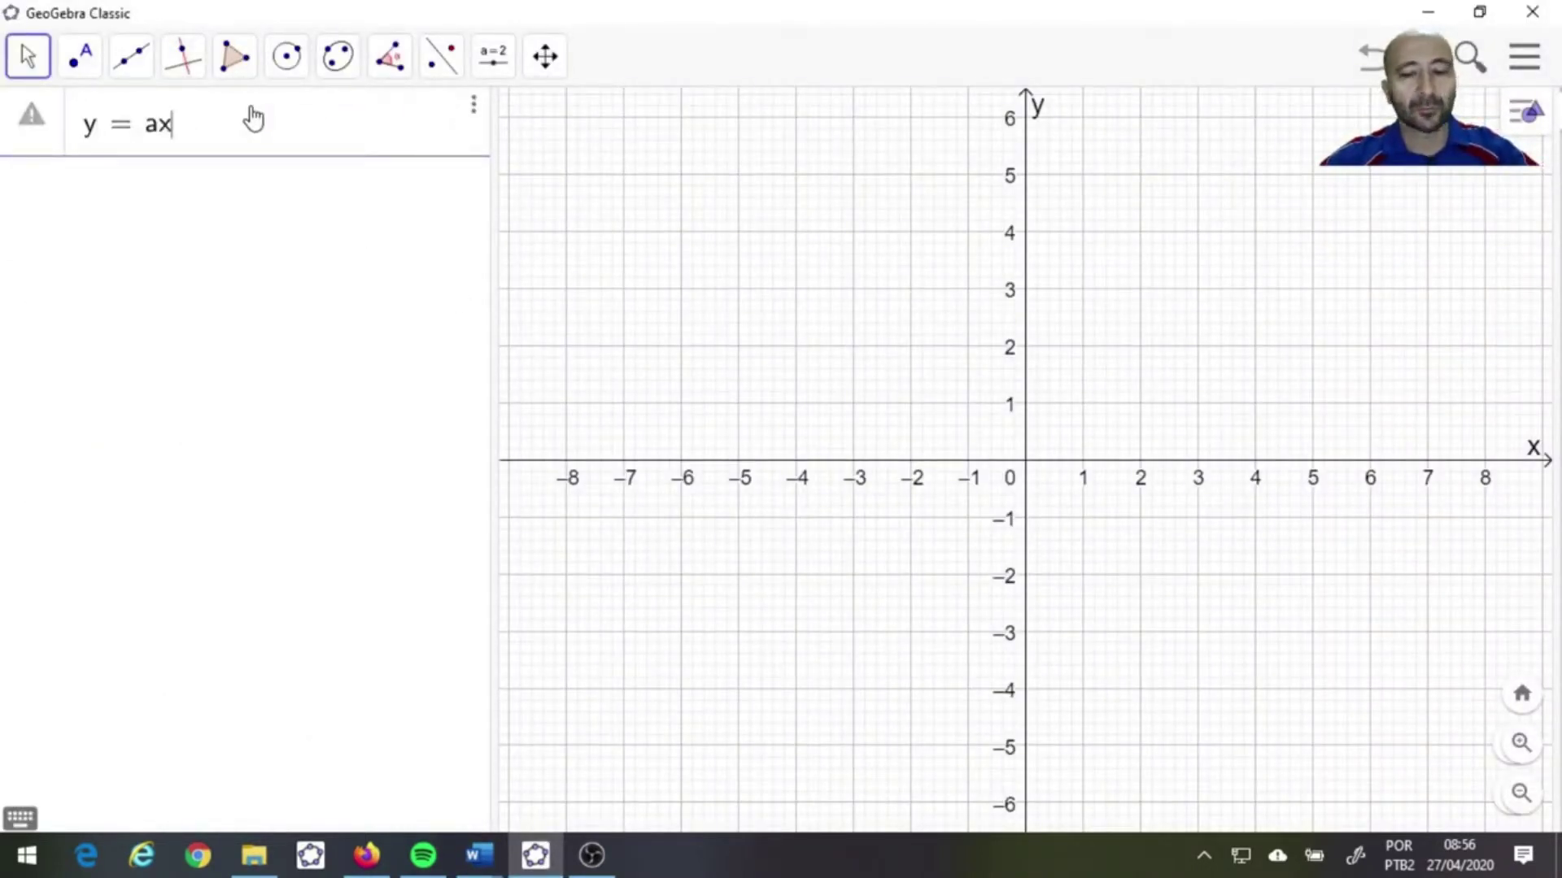
key(Return)
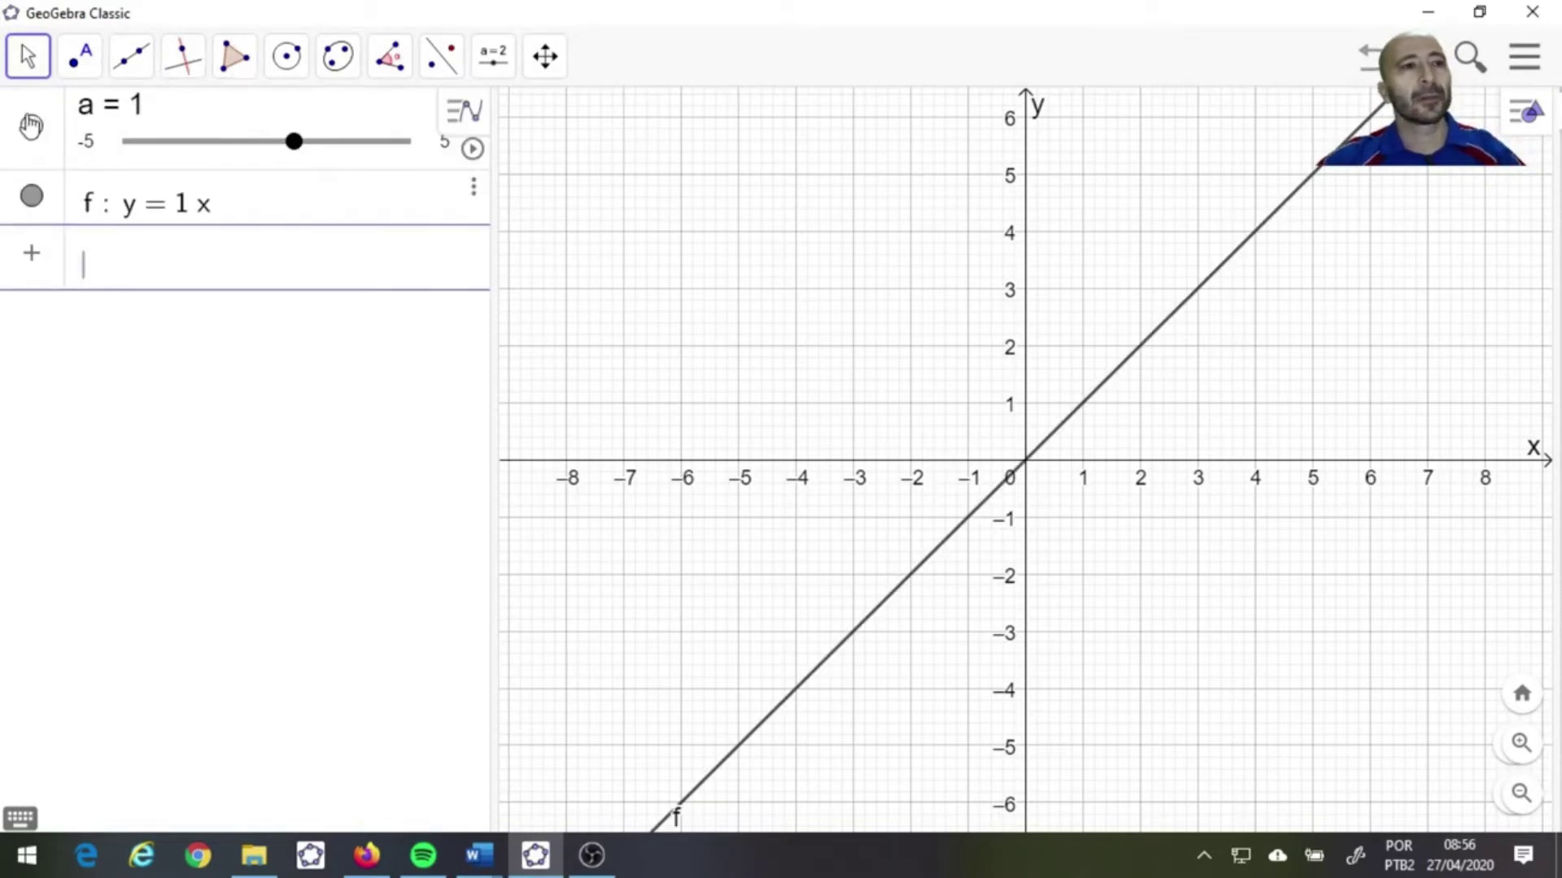
click(31, 126)
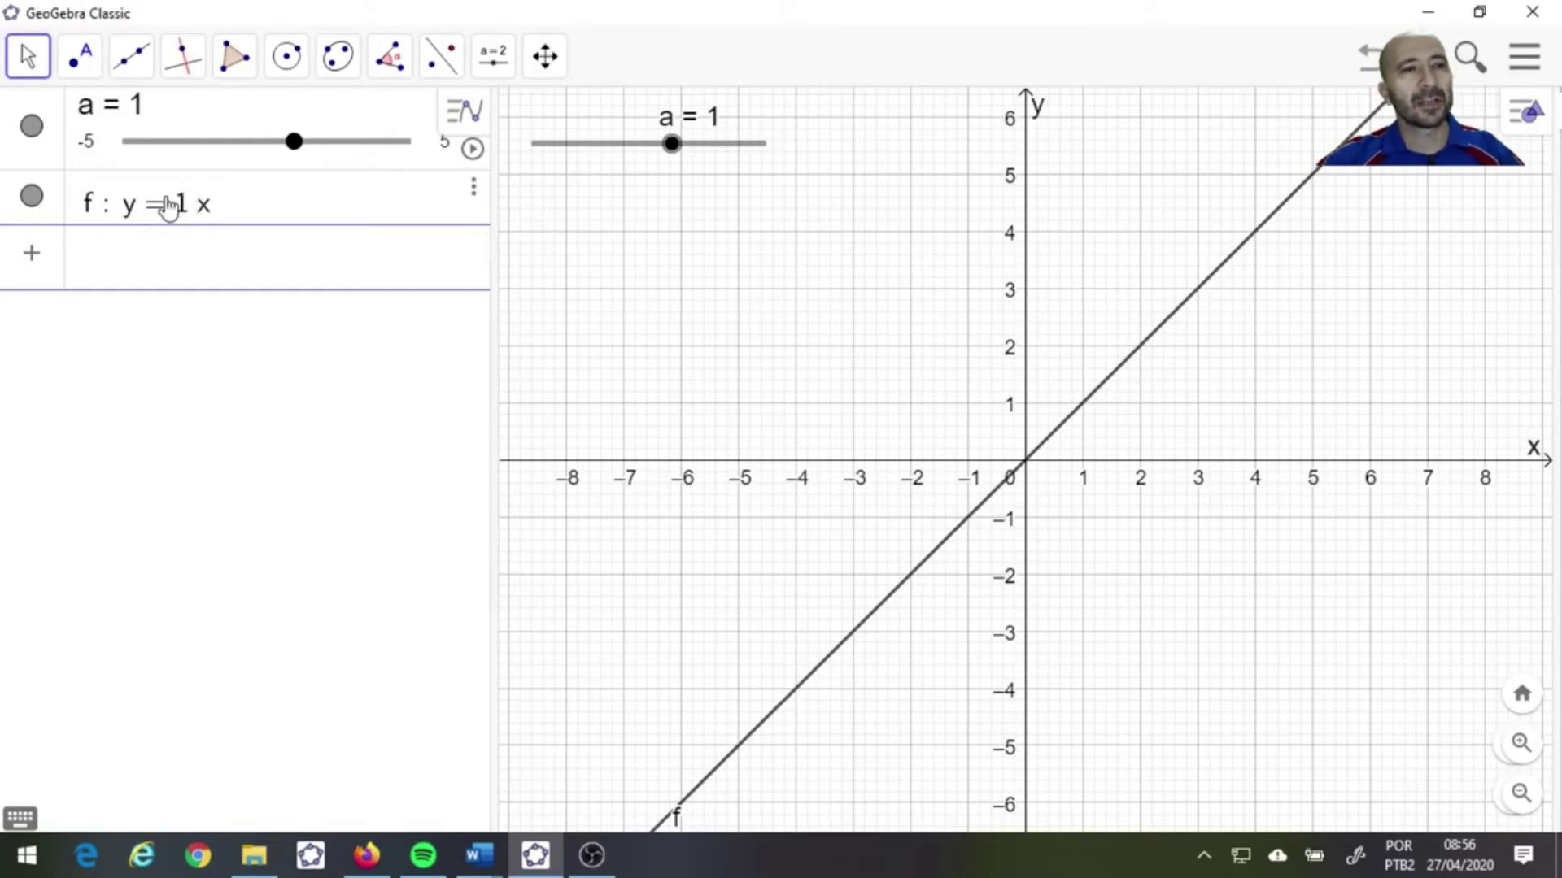
Vary the slider a through the positive values 1.7, 1, 2.2, 0.5 and 0.7 to change the line's slope
mouse_move(674, 154)
mouse_down()
mouse_move(700, 162)
mouse_move(648, 153)
mouse_move(686, 162)
mouse_up()
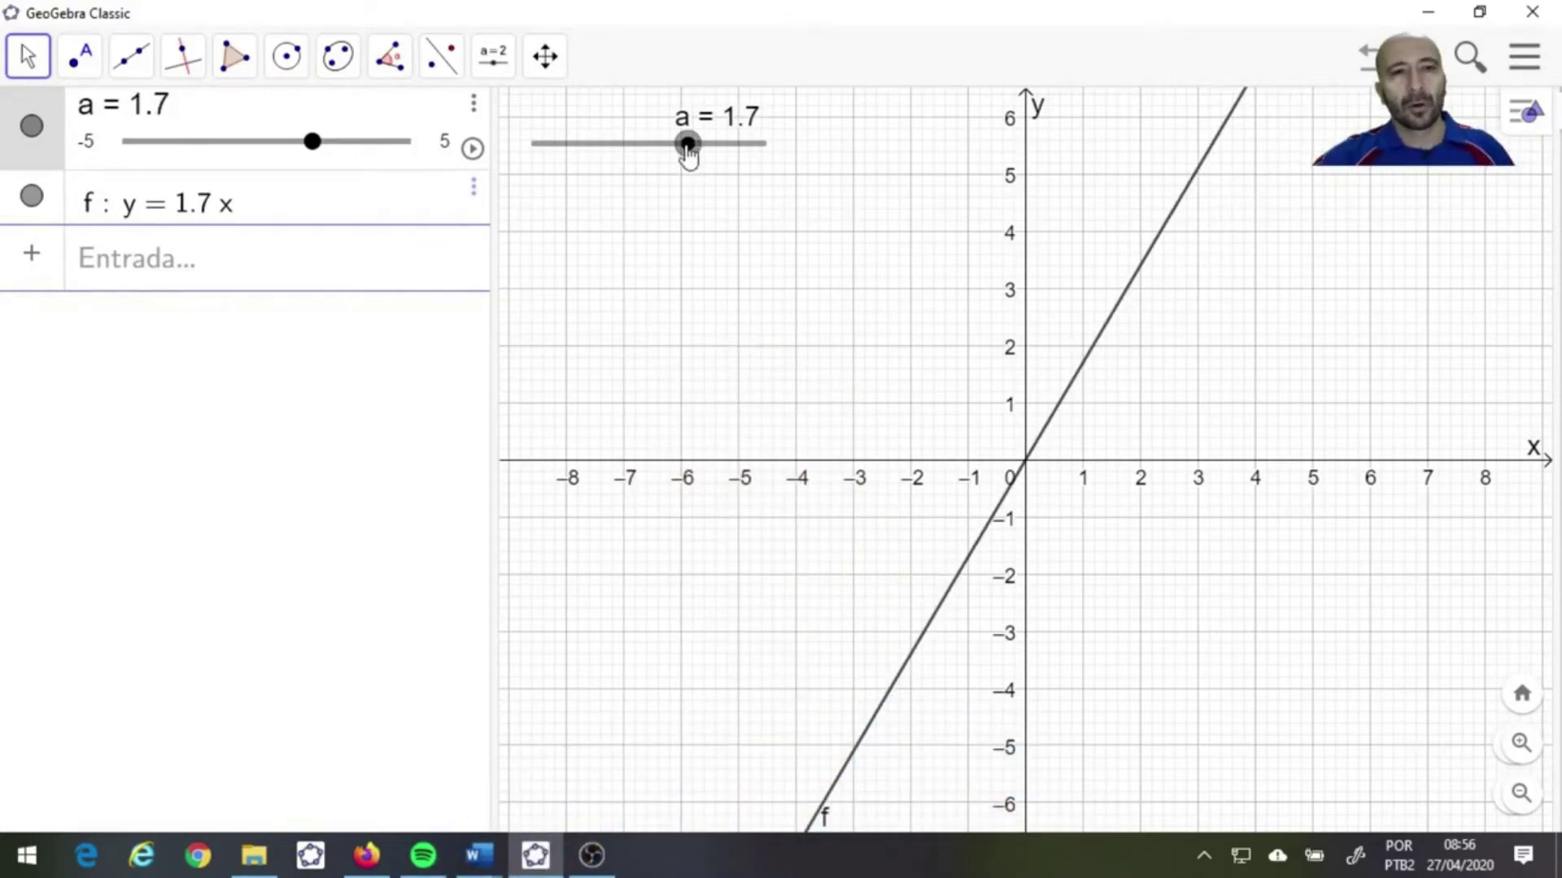
drag(688, 154, 691, 188)
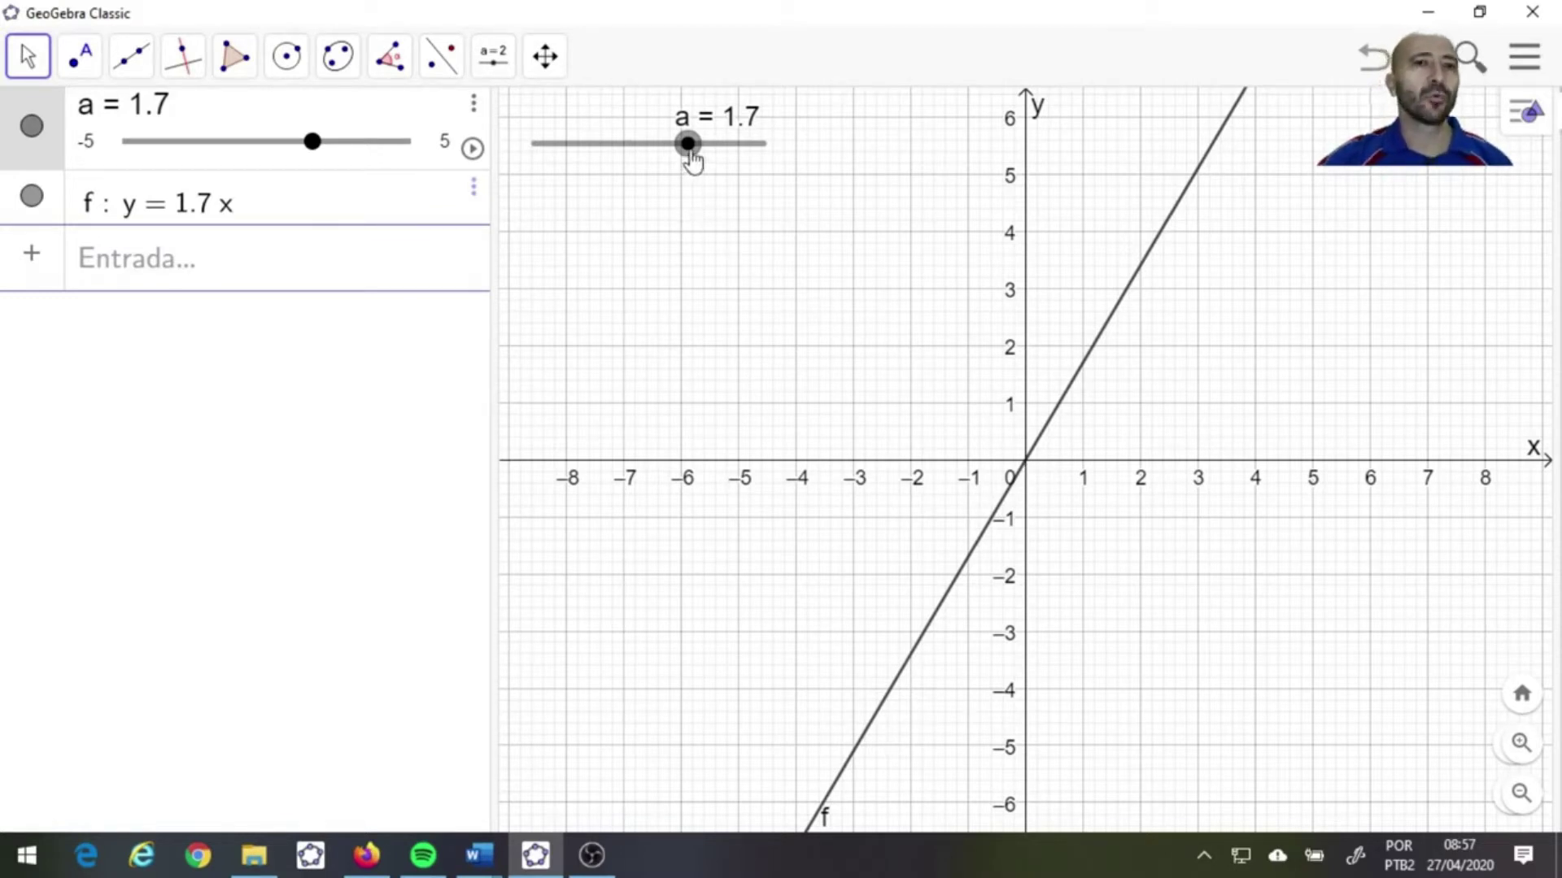
mouse_move(692, 160)
mouse_down()
mouse_move(713, 163)
mouse_move(621, 161)
mouse_move(690, 163)
mouse_move(654, 165)
mouse_move(671, 167)
mouse_up()
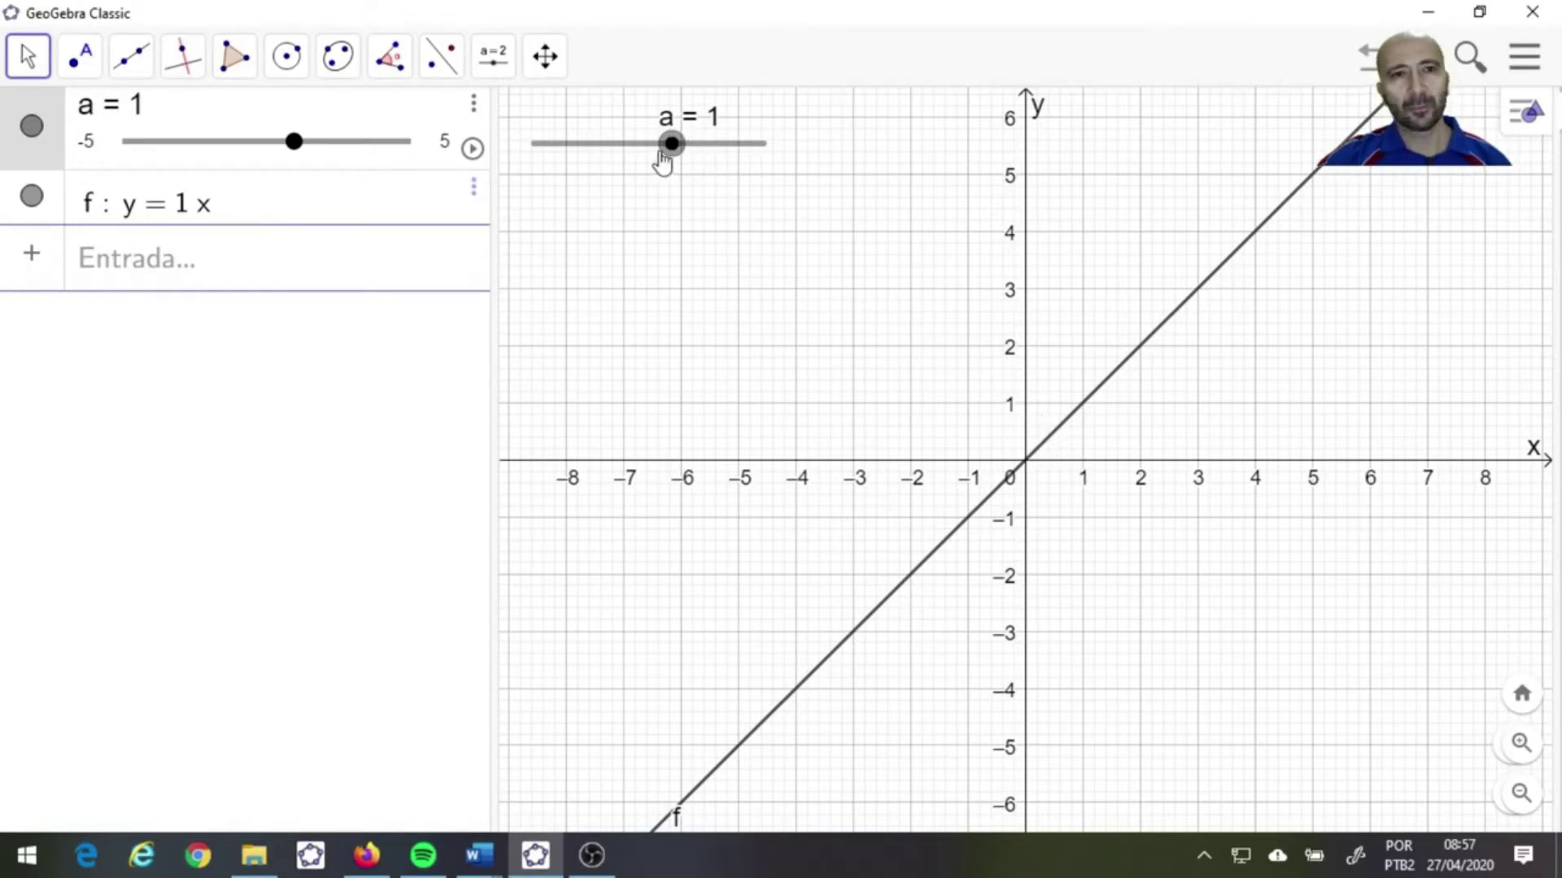
drag(672, 151, 703, 181)
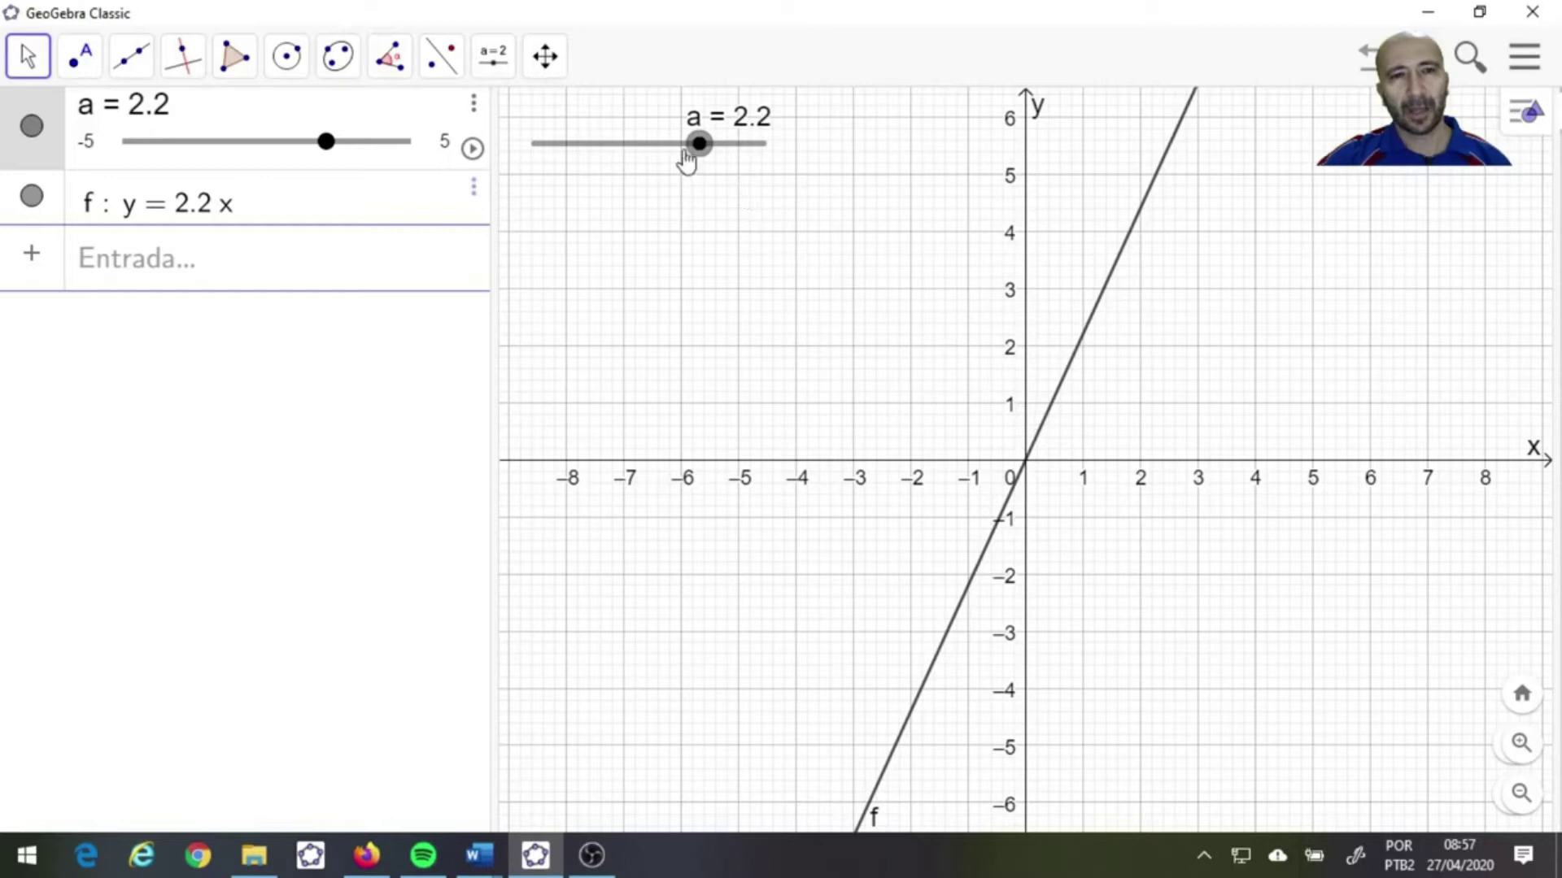
drag(697, 155, 660, 149)
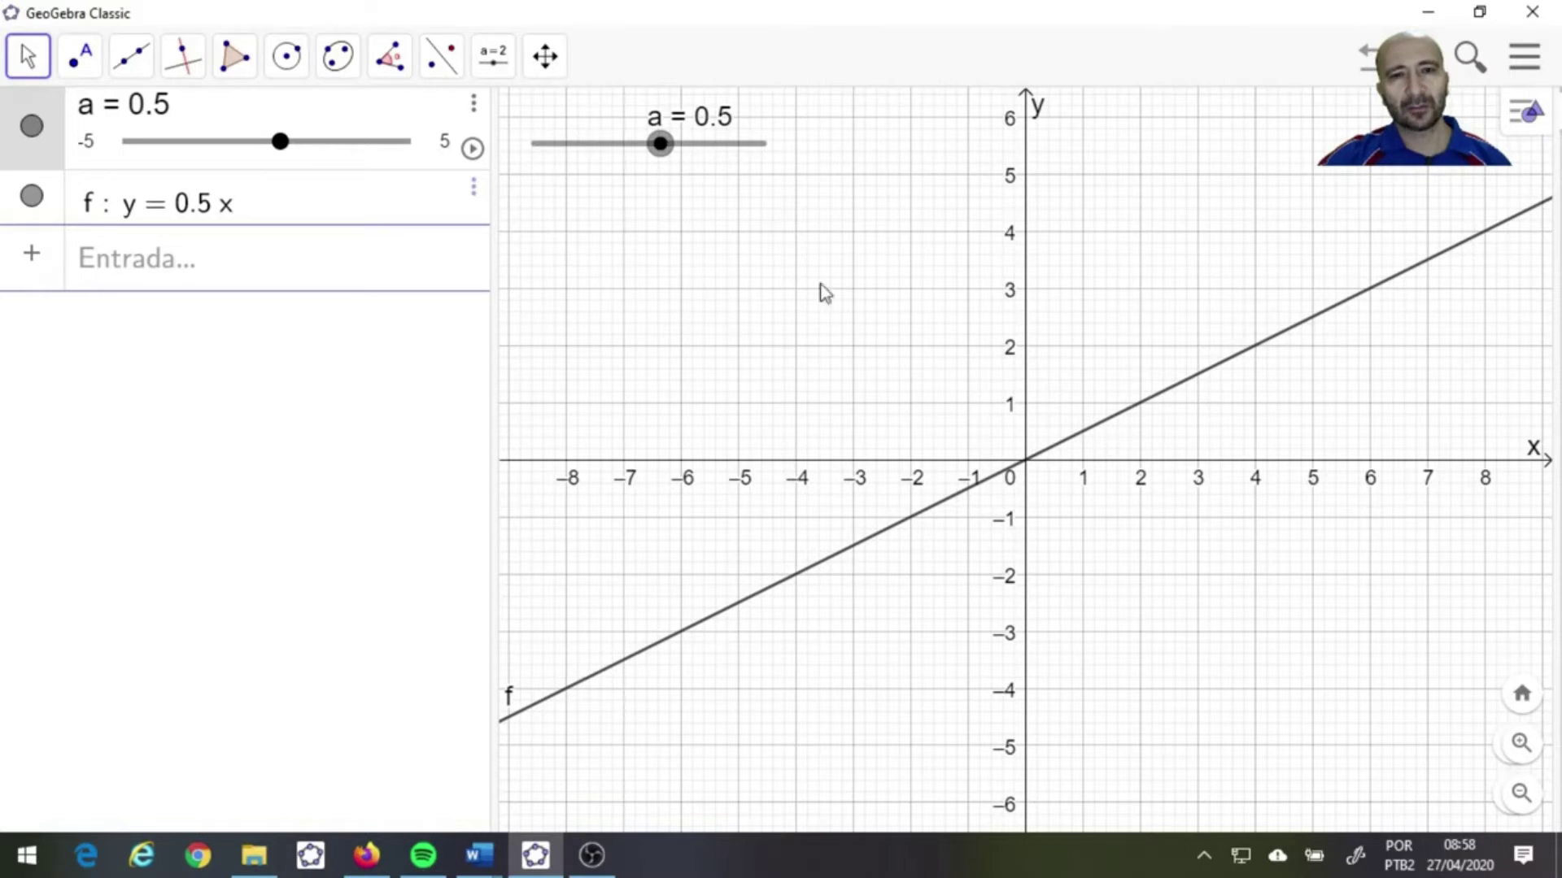
mouse_move(667, 162)
mouse_down()
mouse_move(709, 175)
mouse_move(665, 148)
mouse_up()
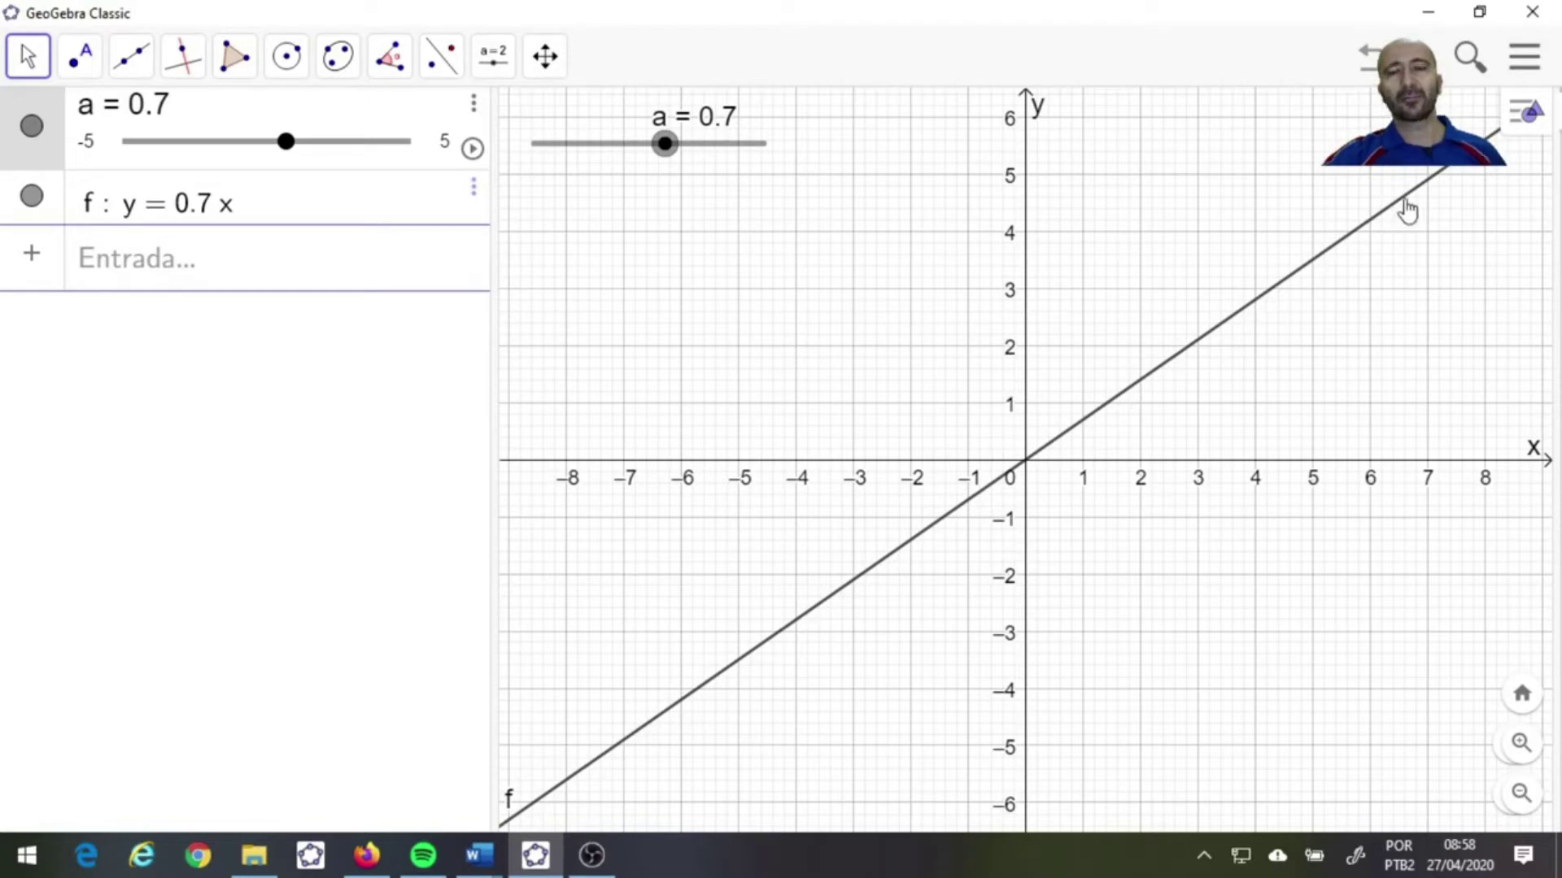
Set the slider a to -1 to reverse the line's slope, then raise it through 1.9 and 2.1 to 2.6
drag(664, 152, 628, 148)
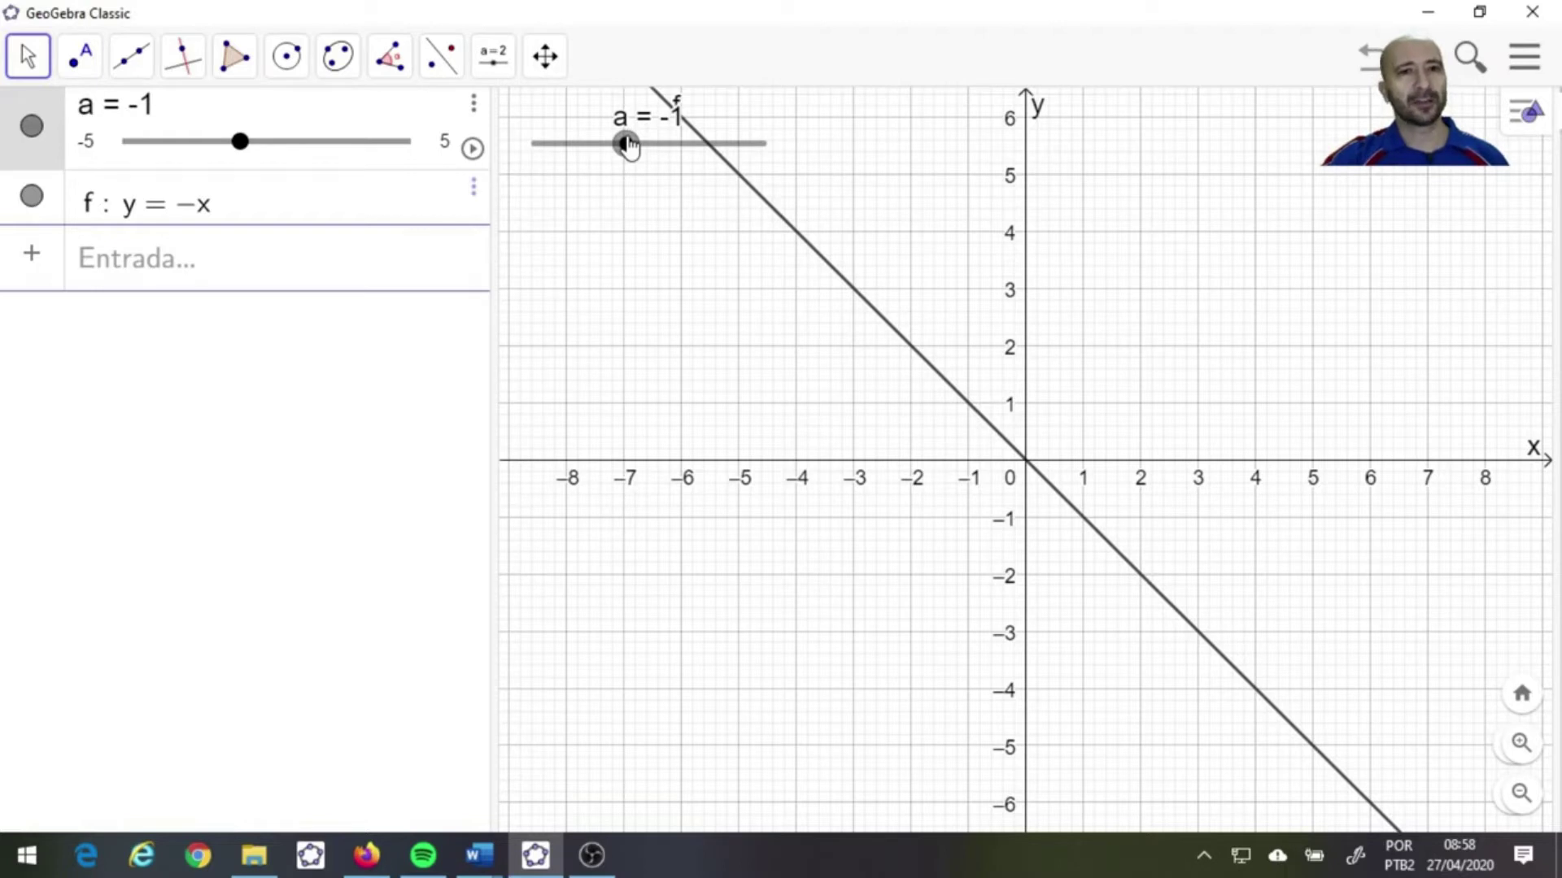
drag(629, 147, 695, 199)
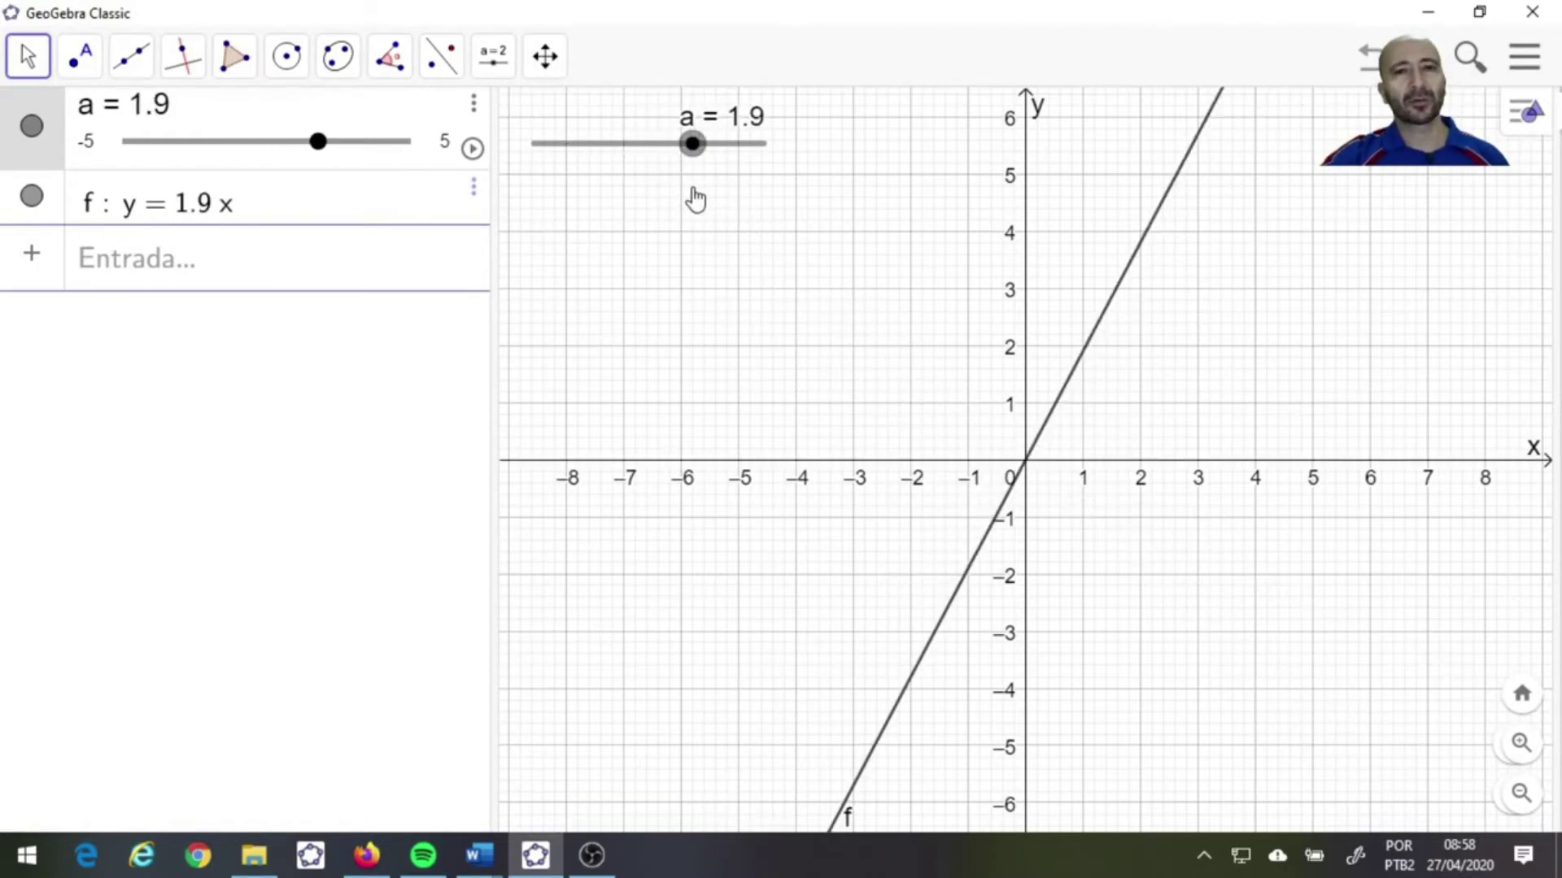
mouse_move(695, 199)
mouse_down()
mouse_move(631, 168)
mouse_move(701, 198)
mouse_up()
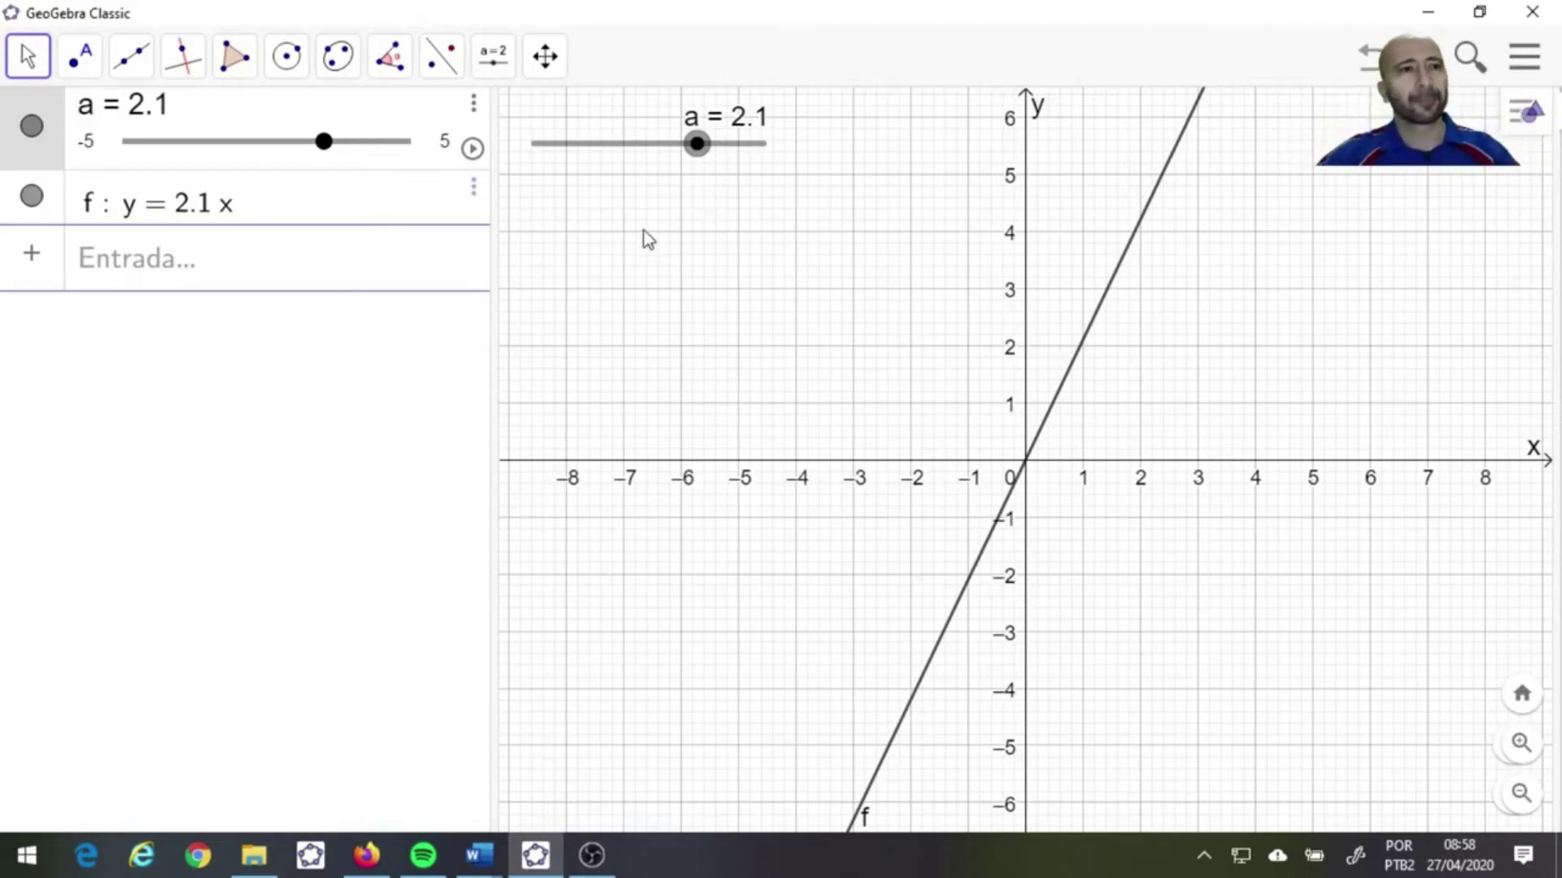
key(Right)
key(Right)
key(Right)
key(Right)
key(Right)
Place a point on line f and slide it along the line to about (0.43, 1.13)
click(79, 56)
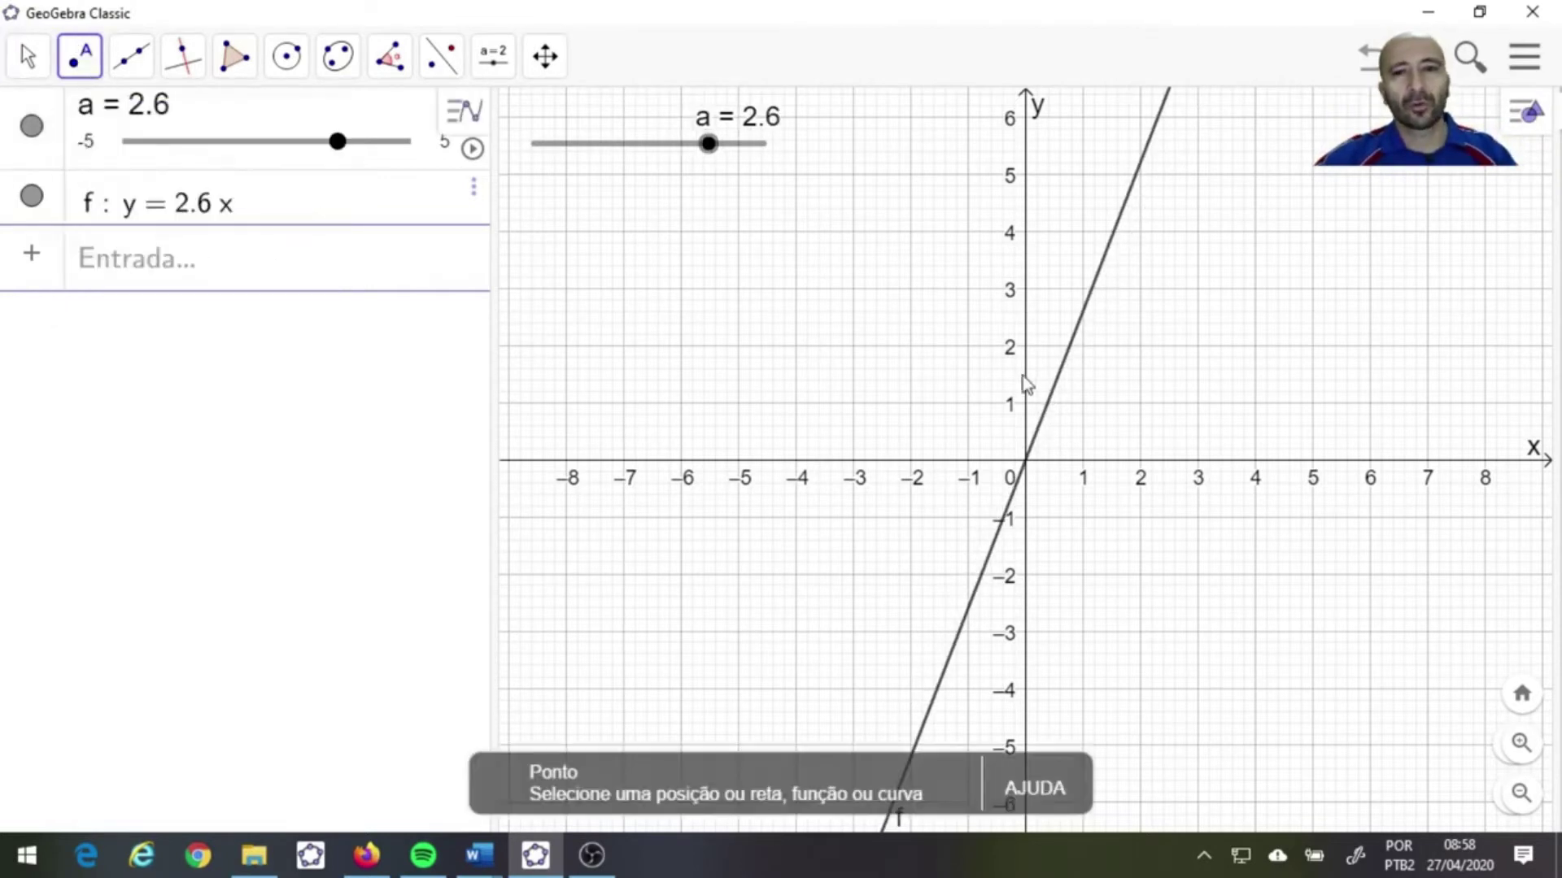
click(1050, 396)
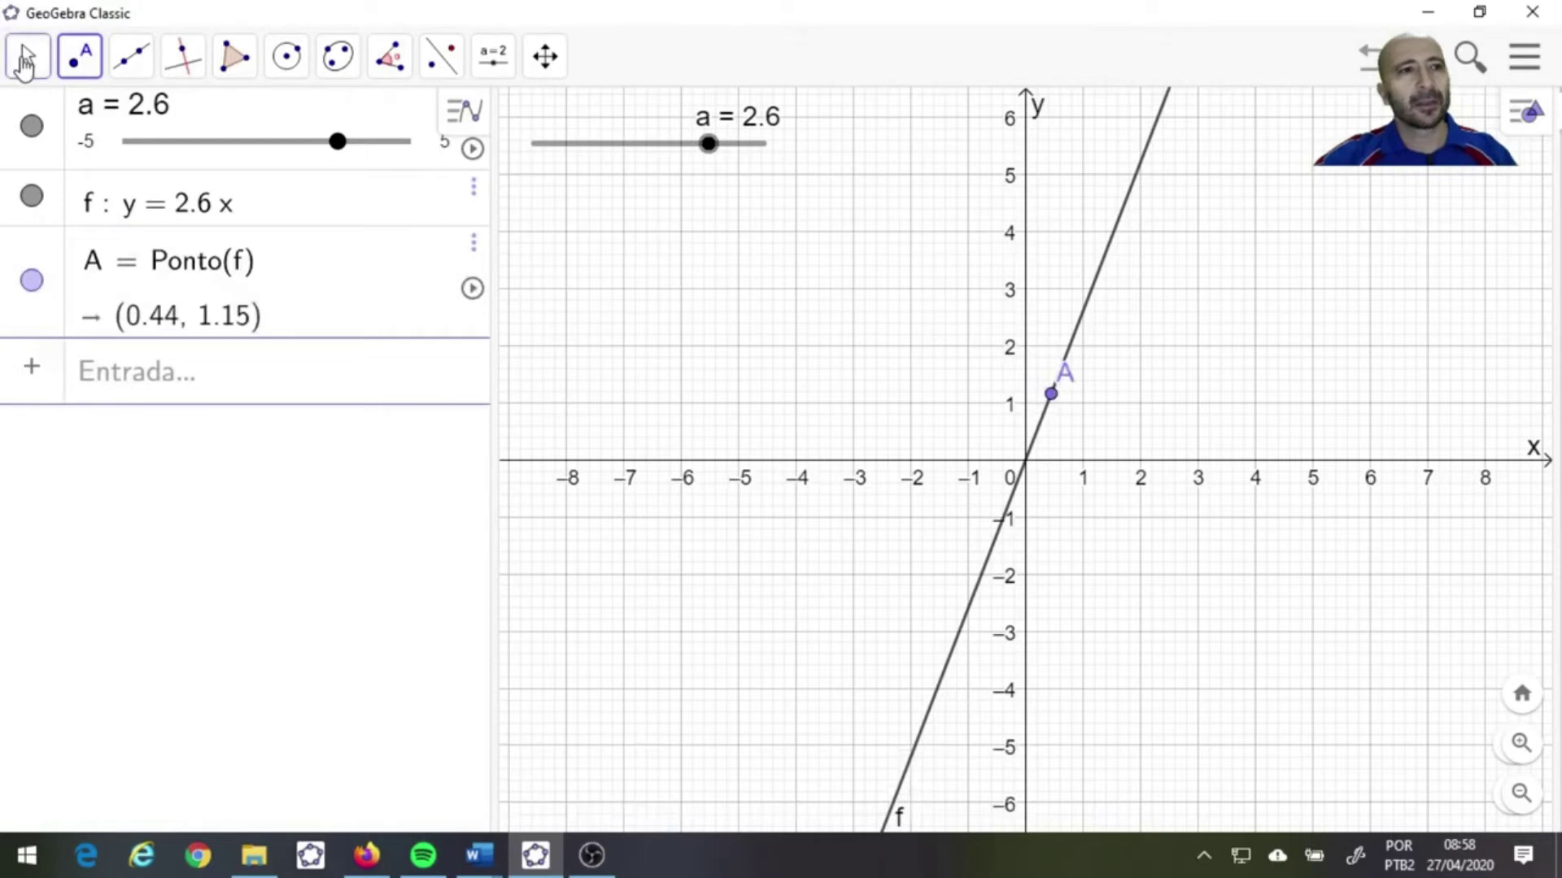
click(27, 57)
drag(1051, 400, 1063, 366)
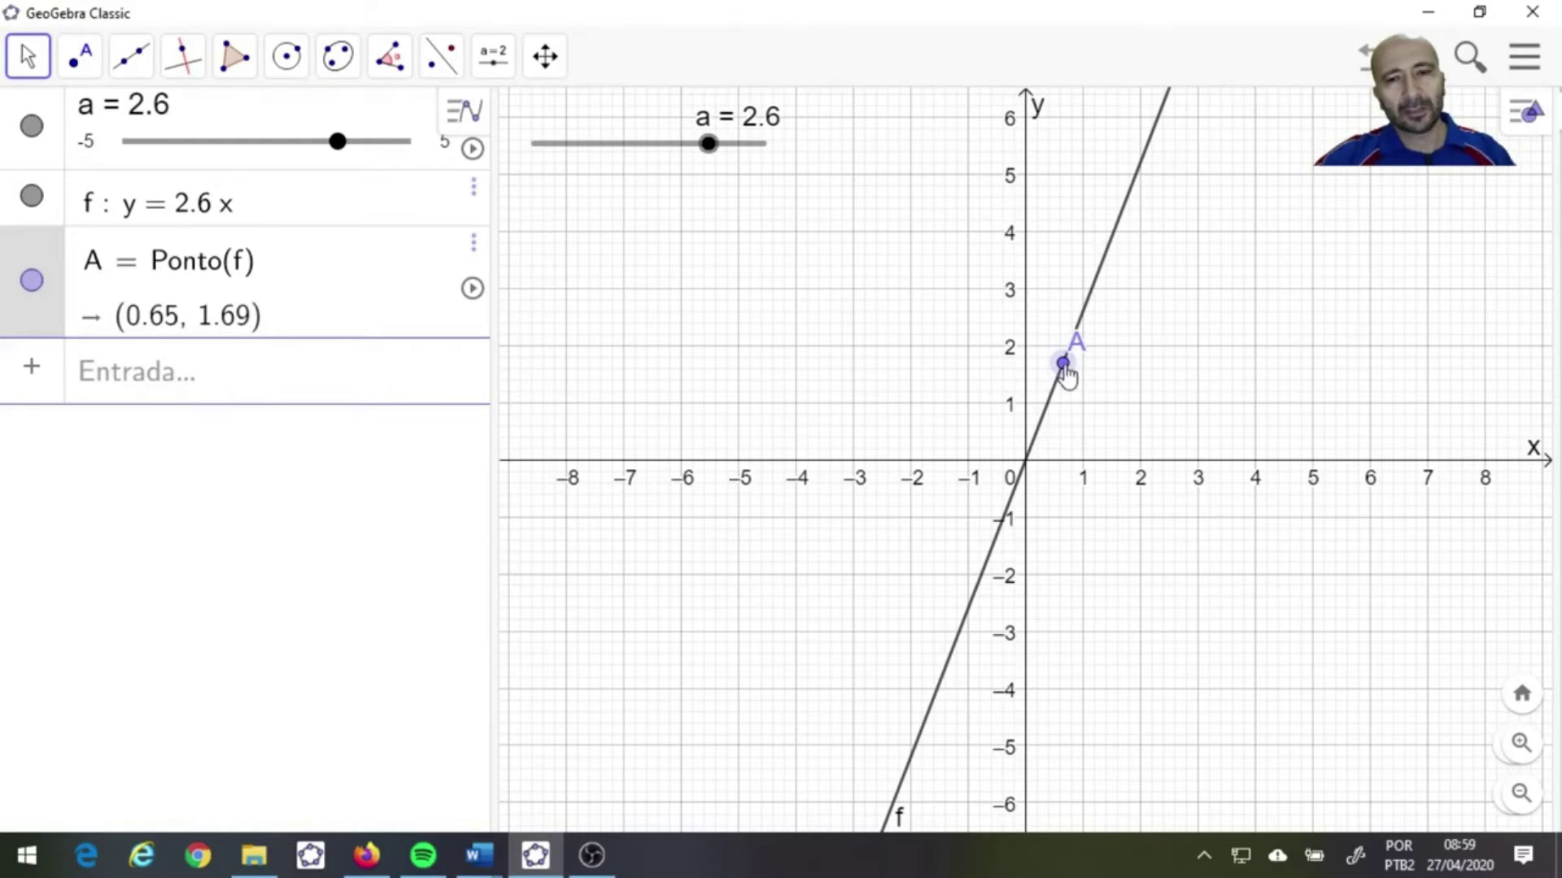
mouse_move(1065, 370)
mouse_down()
mouse_move(1093, 308)
mouse_move(1063, 380)
mouse_up()
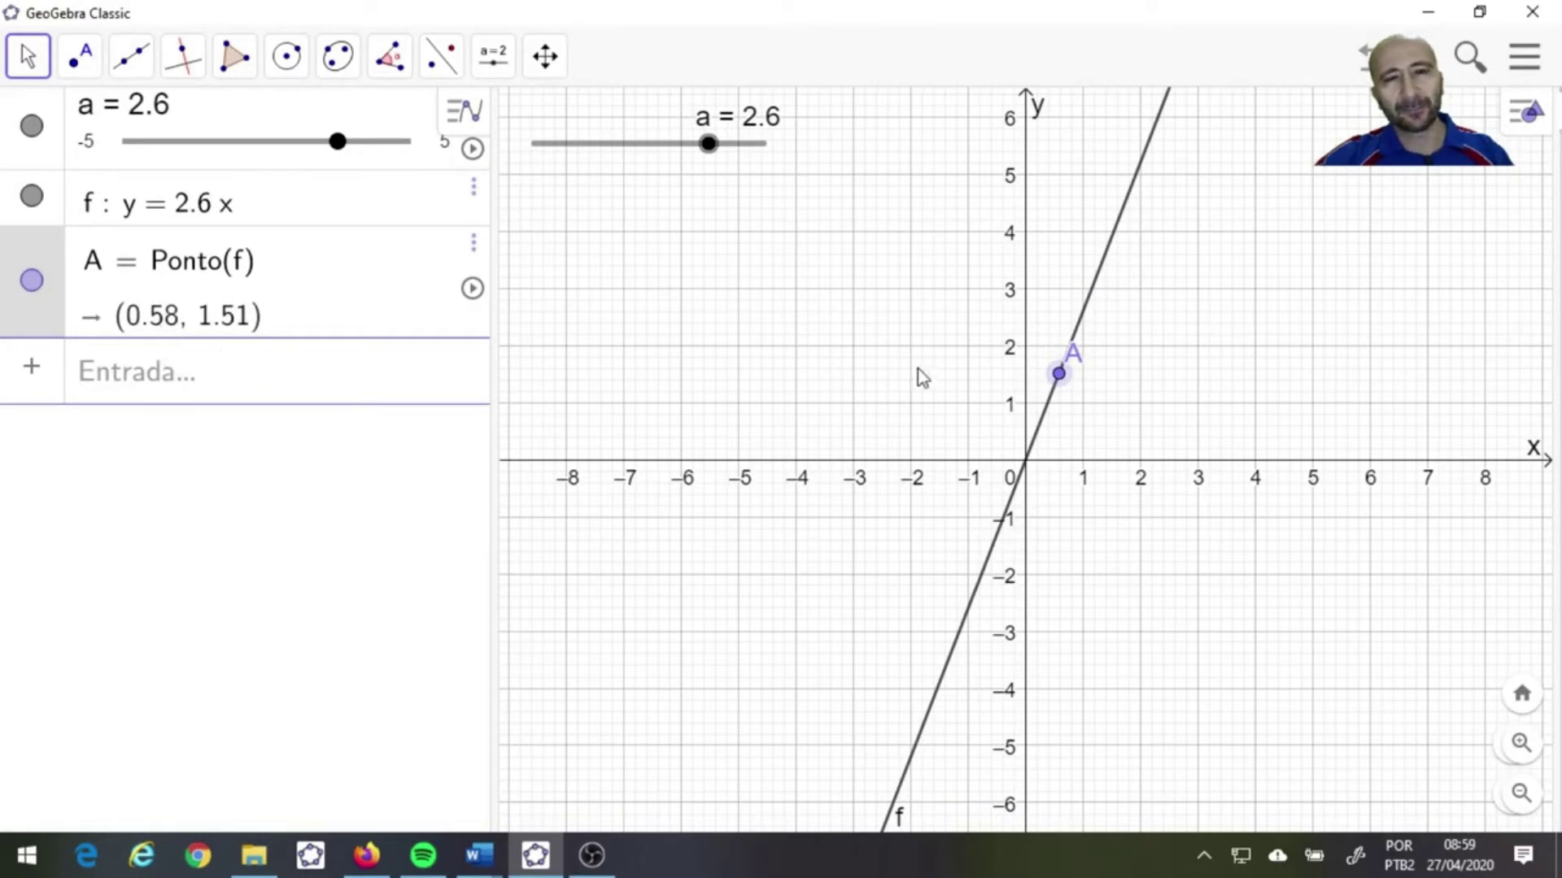
drag(1062, 379, 1057, 420)
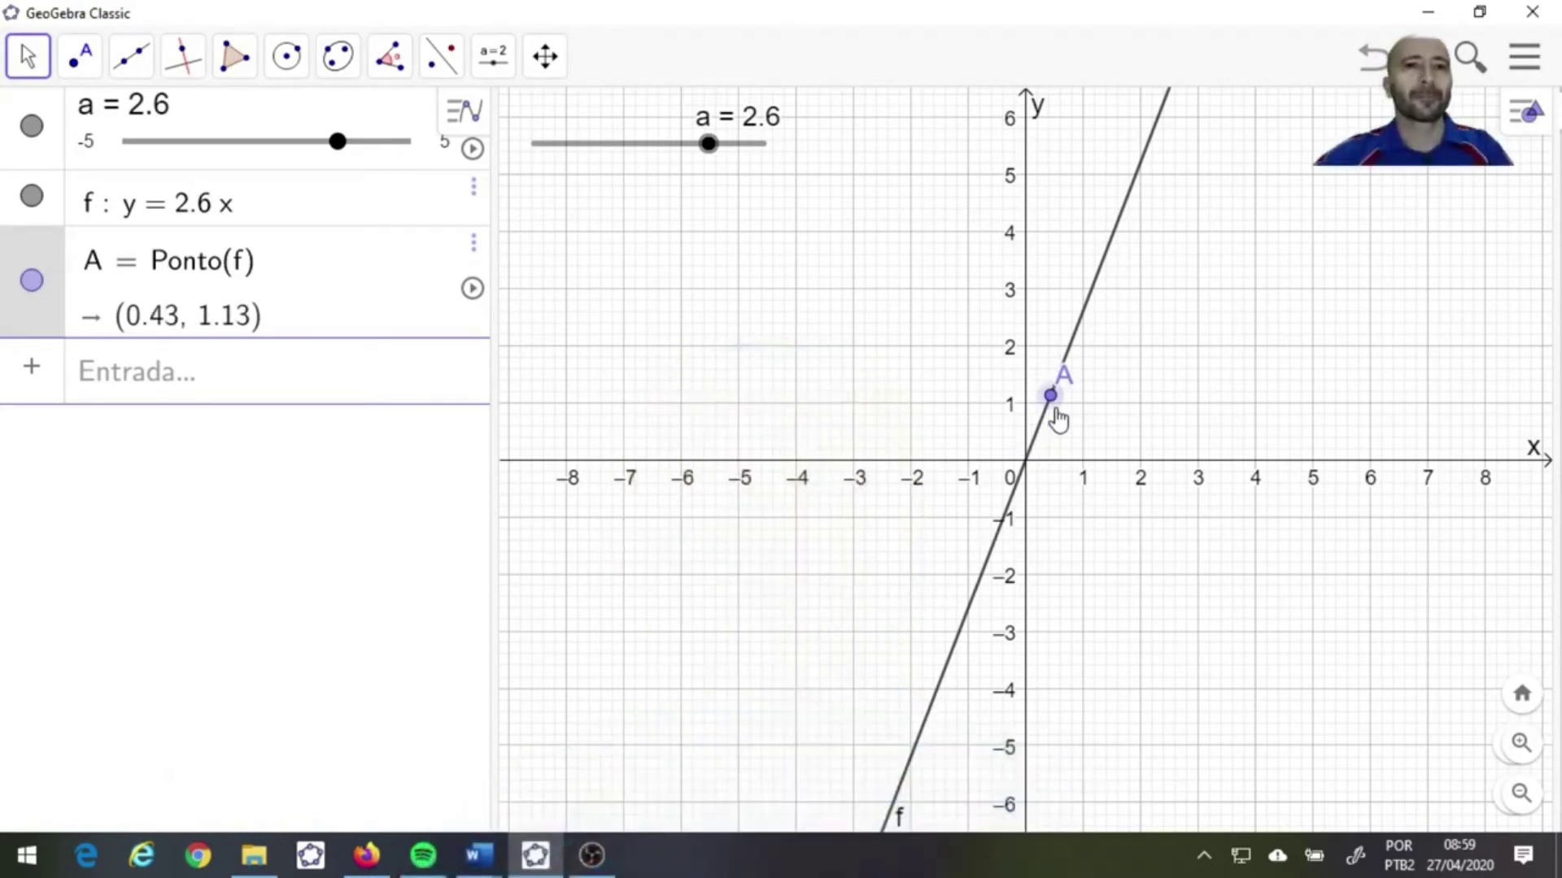
Set the slider a to -2.5 and move point A along the line to about (-0.8, 1.99), then about (1.38, -3.45)
click(715, 157)
drag(706, 159, 614, 244)
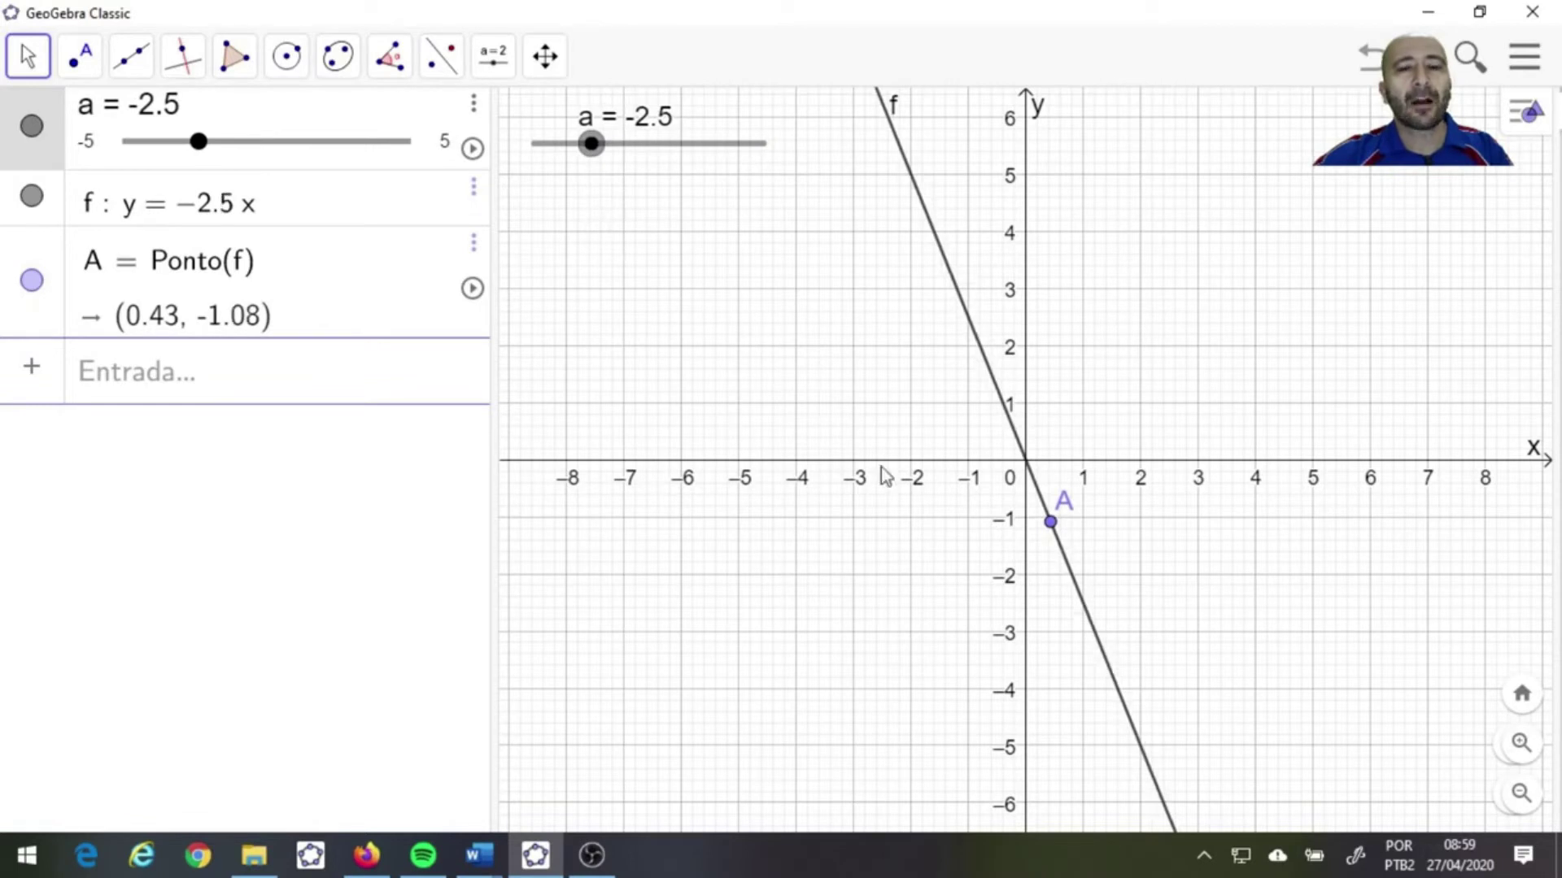
drag(1052, 524, 980, 346)
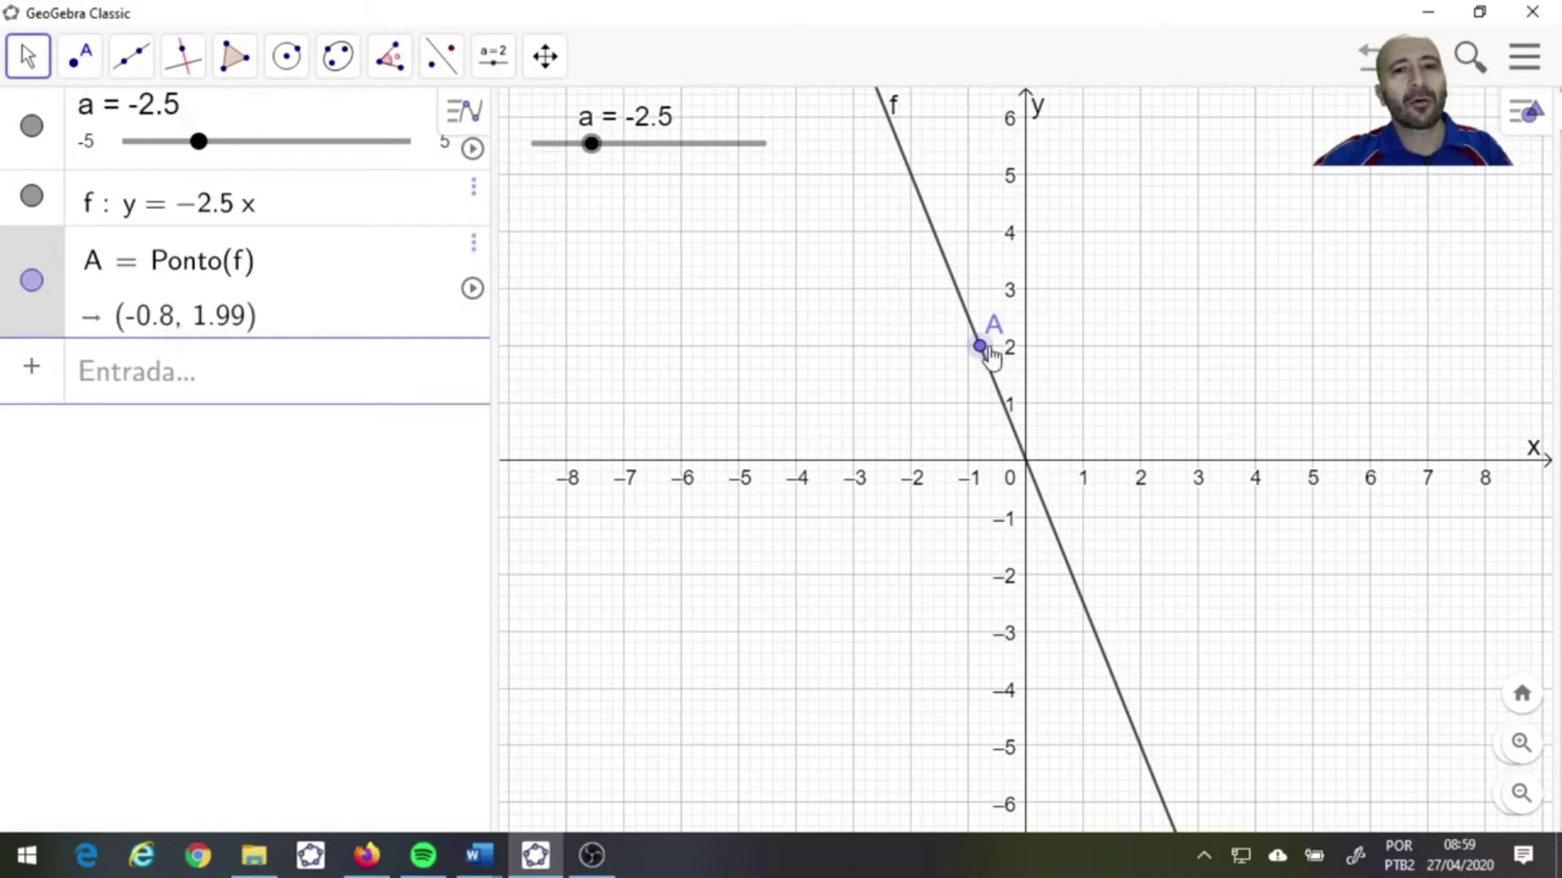
drag(980, 349, 1099, 669)
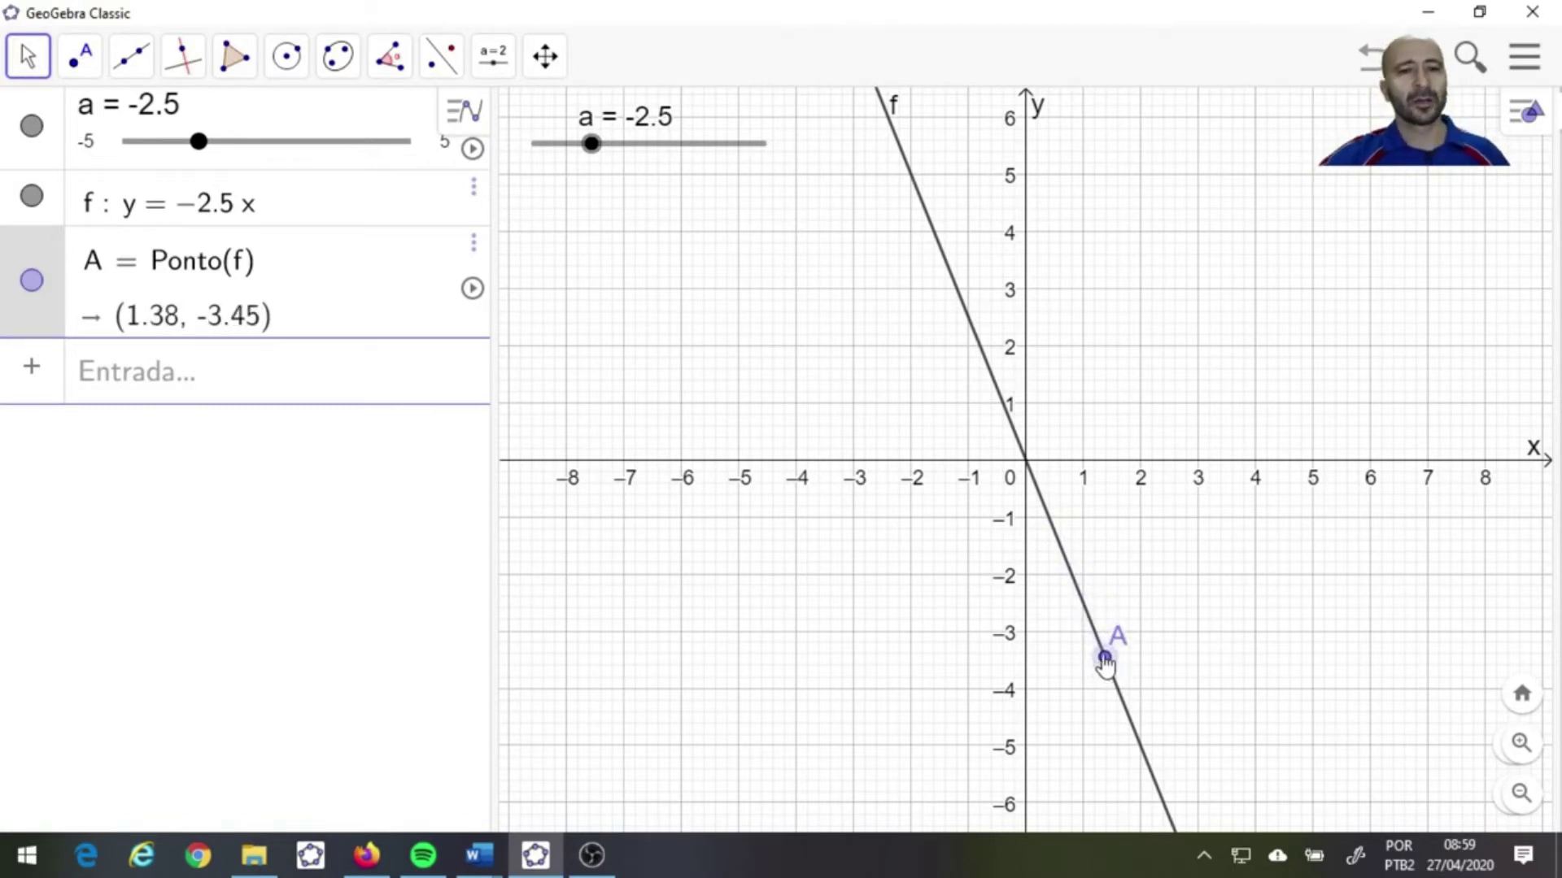
Switch to the Word document to review the list of activities on y = ax
click(480, 855)
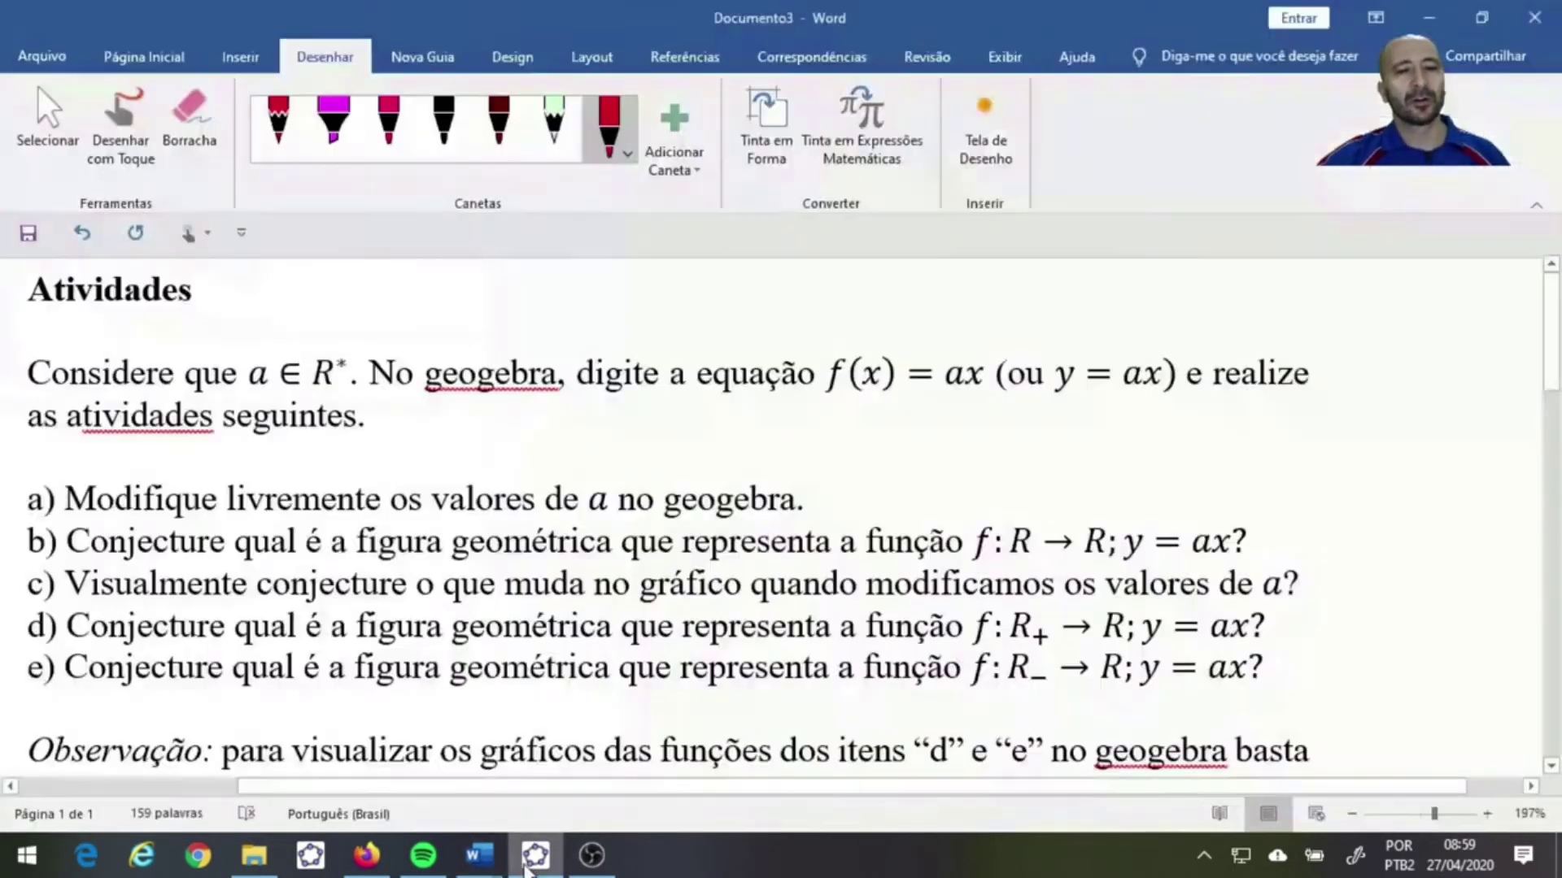